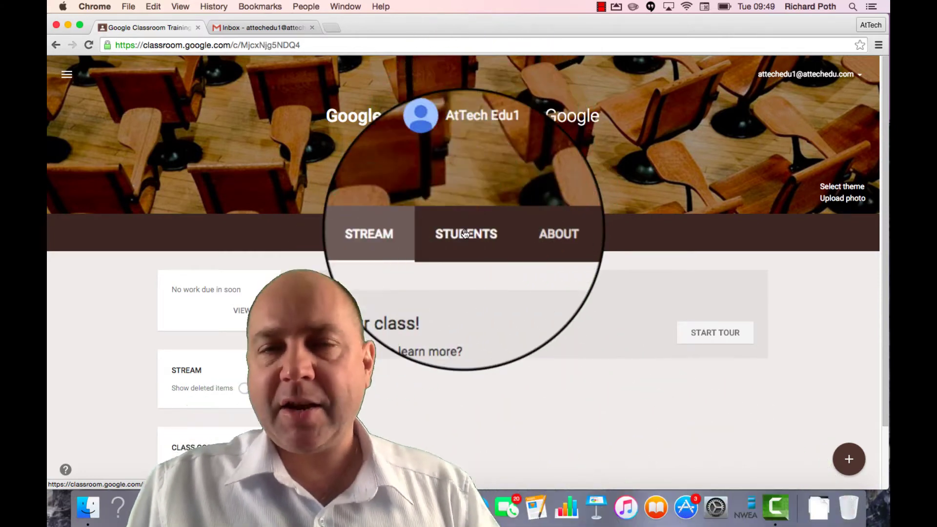
left_click(465, 235)
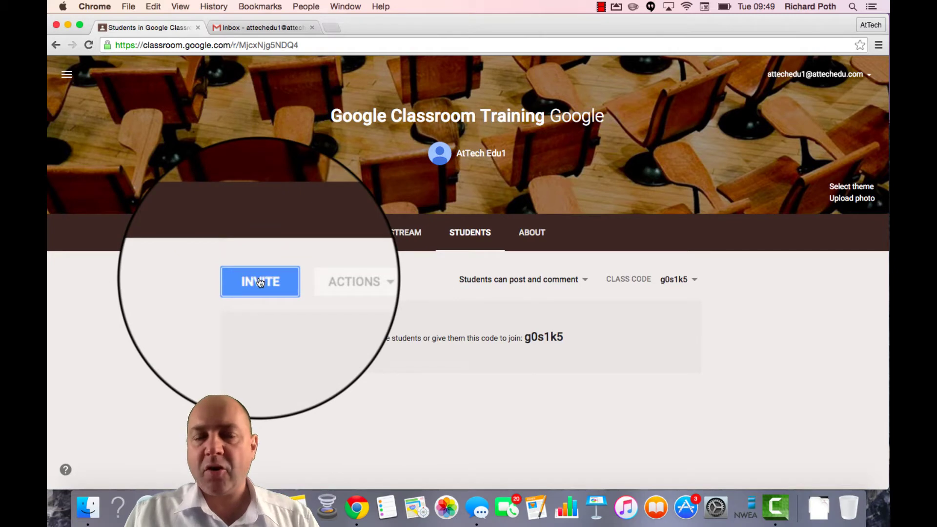
Step: Open the student invitation dialog and switch its contact source to Directory
left_click(260, 282)
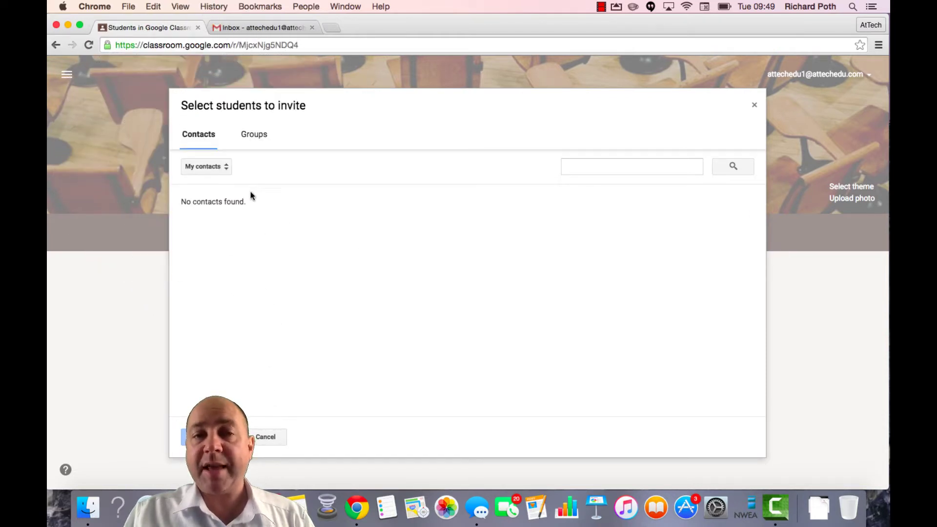
left_click(226, 167)
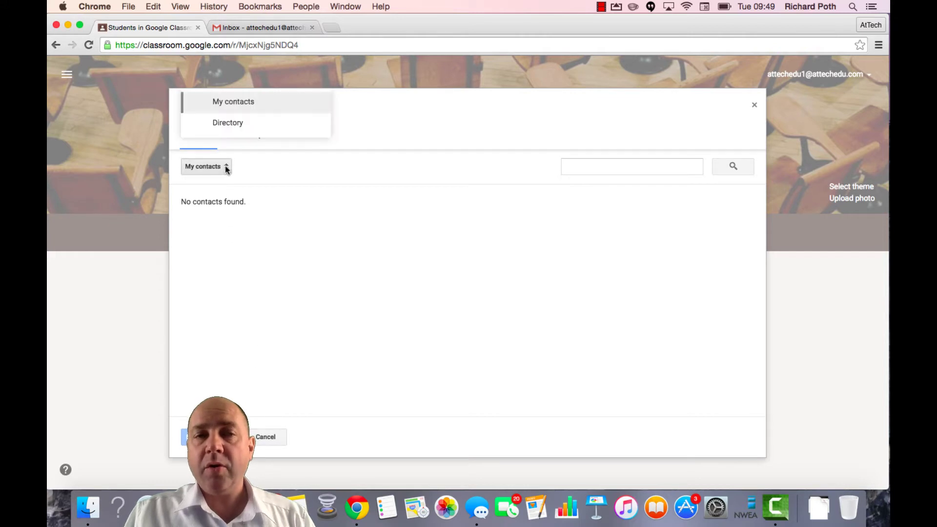
left_click(228, 123)
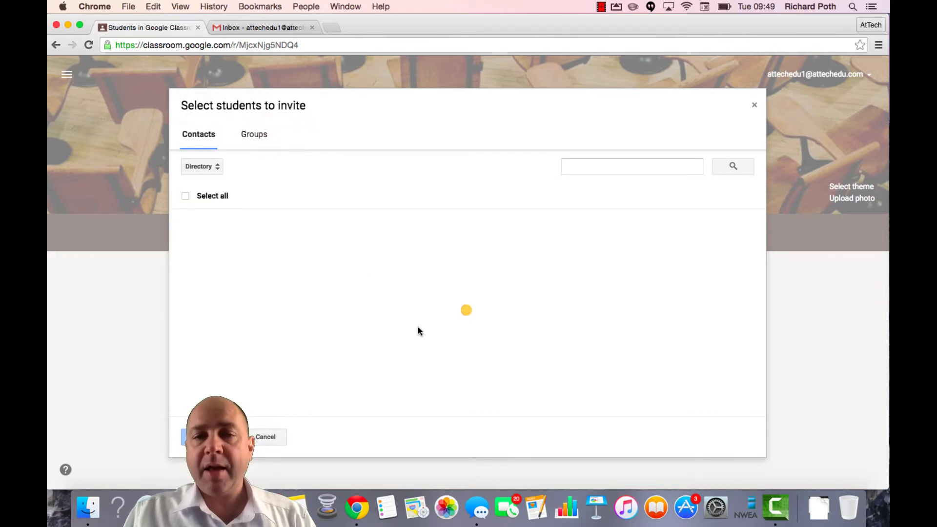
Step: Browse the directory and Groups list, then return to My contacts, which is empty
scroll(419, 332, "down", 15)
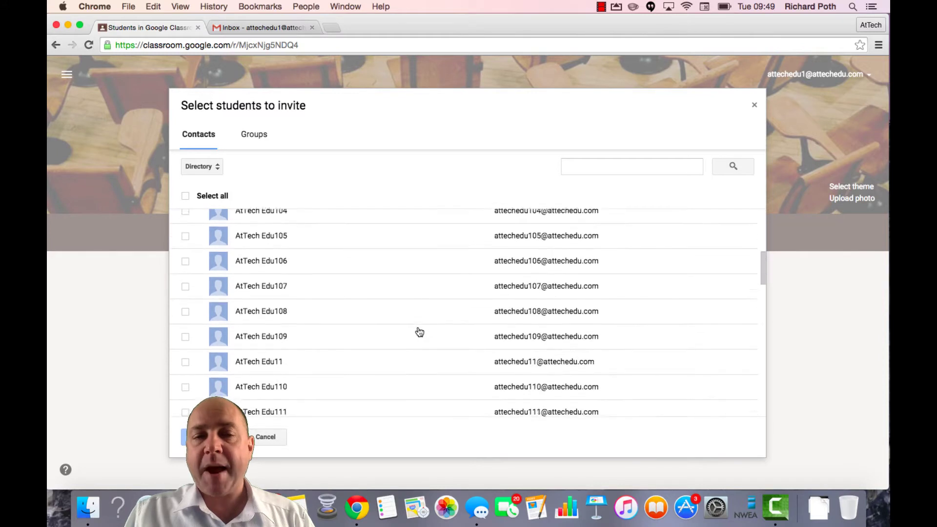
scroll(419, 332, "down", 12)
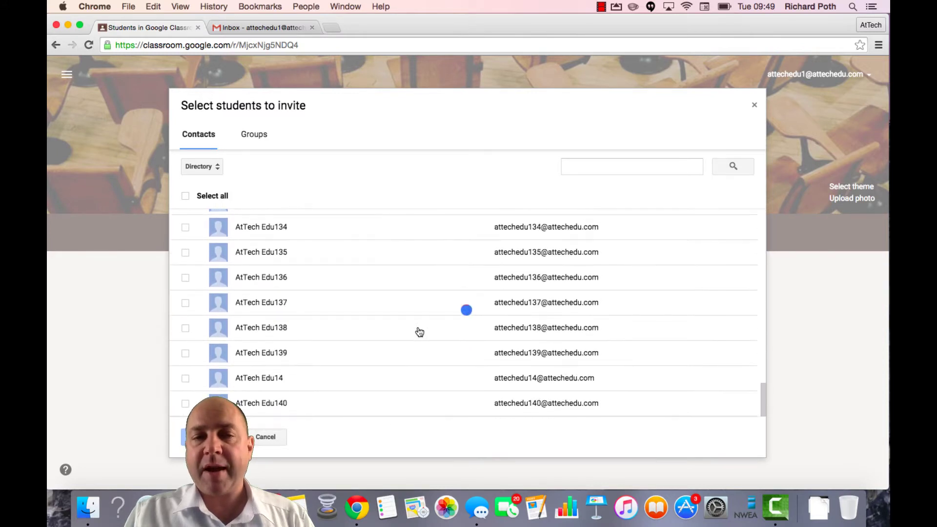
scroll(418, 331, "down", 5)
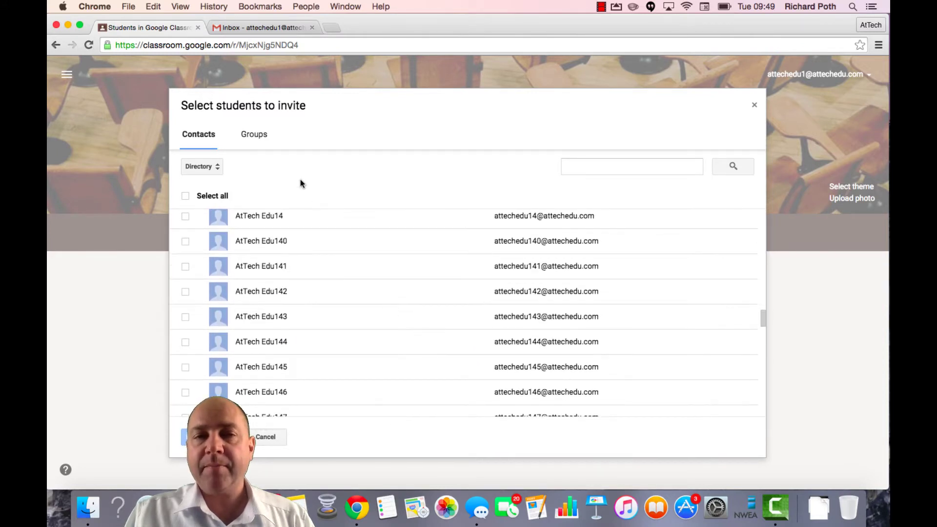
left_click(254, 136)
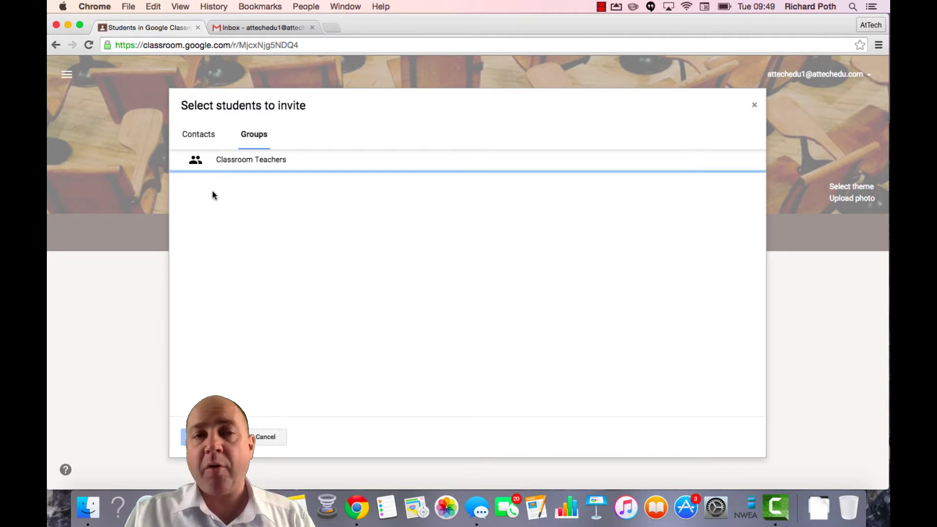
left_click(200, 137)
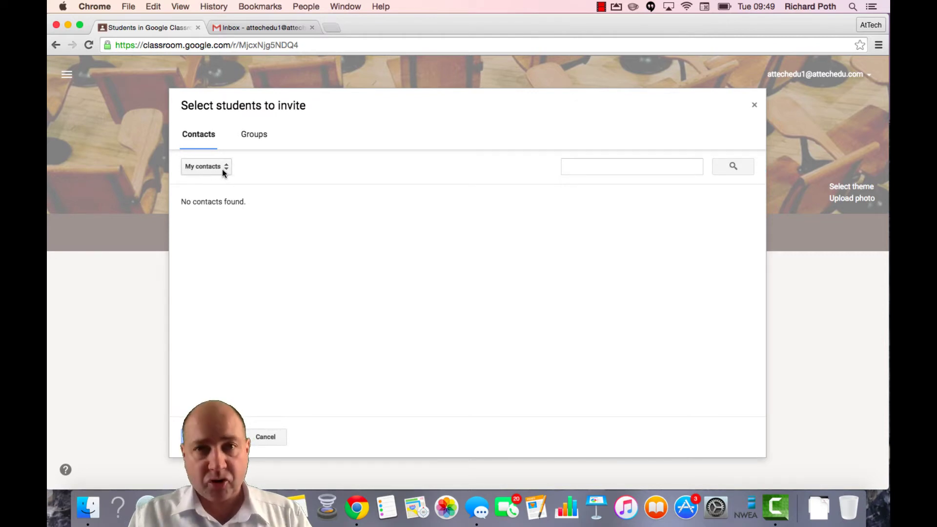
Step: Switch to the Gmail inbox tab and open Contacts from the Mail menu
left_click(259, 27)
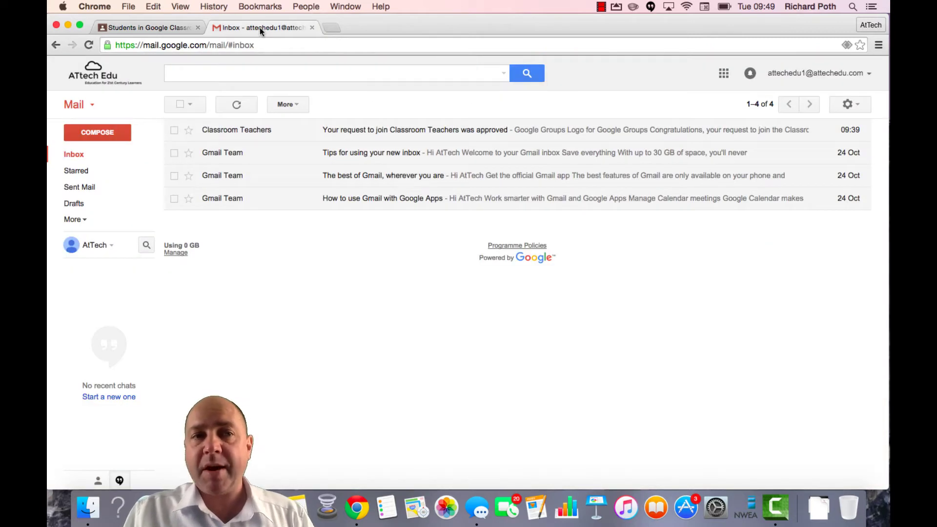
left_click(91, 107)
left_click(107, 140)
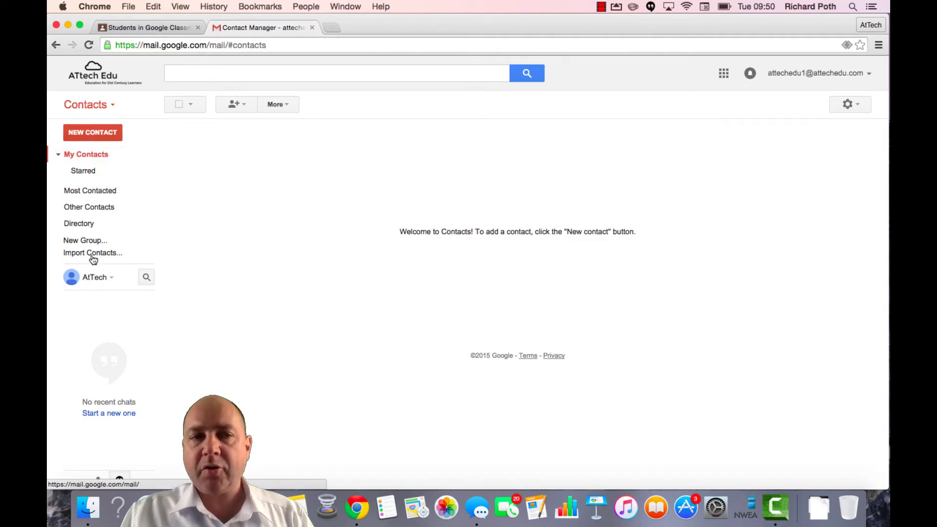
Step: Create a new contact group named 'Class 1' and confirm it
left_click(84, 242)
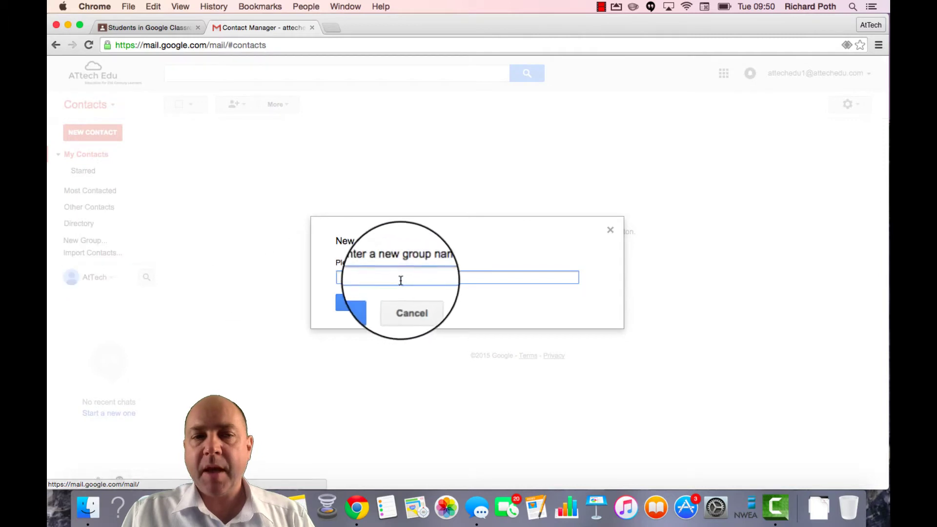
type("Class 1")
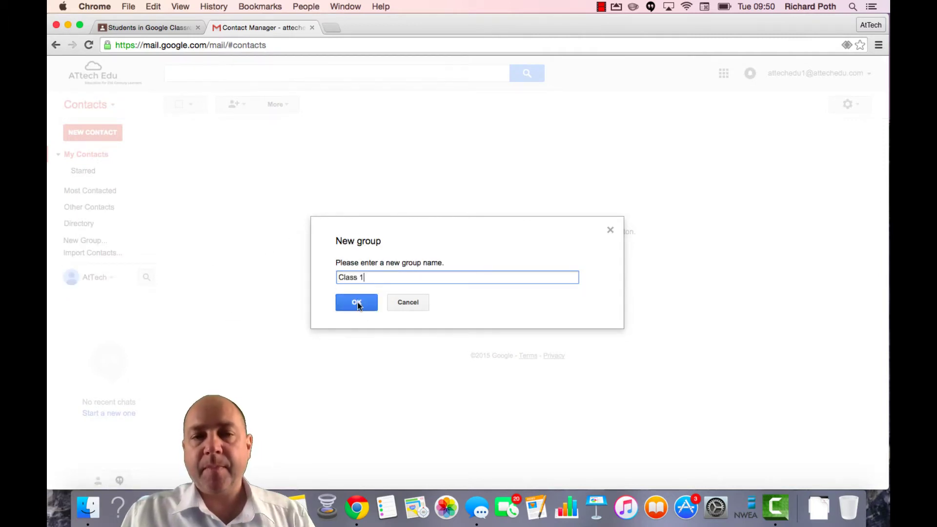
left_click(357, 302)
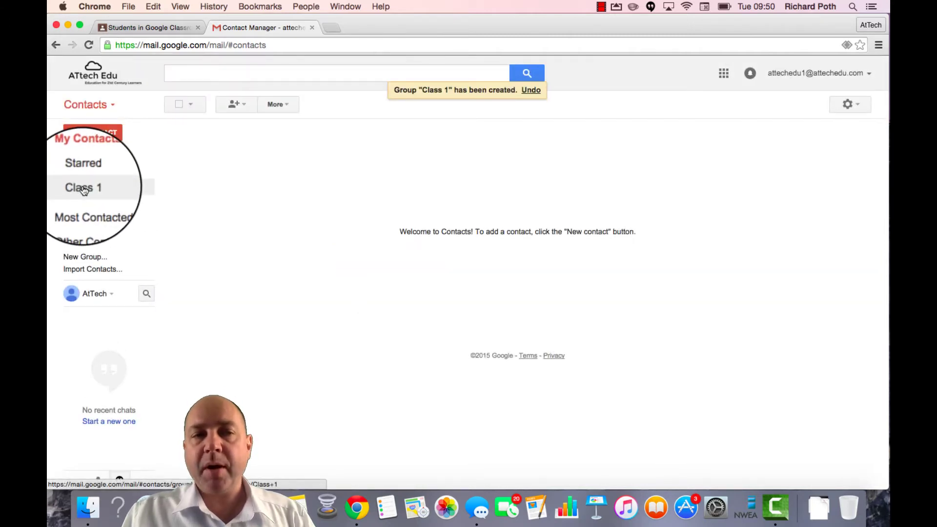
Step: Open the Class 1 group and add the eight student e-mail addresses as a comma-separated list
left_click(84, 190)
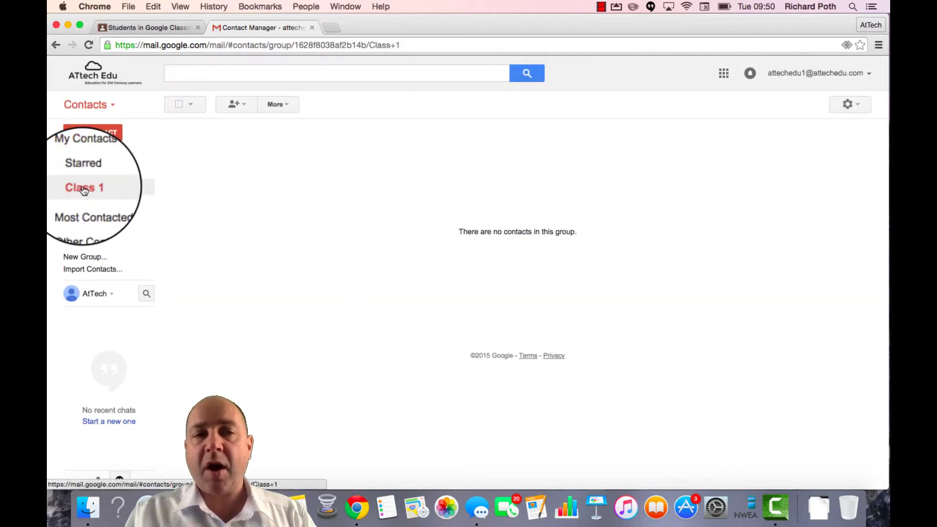
left_click(236, 105)
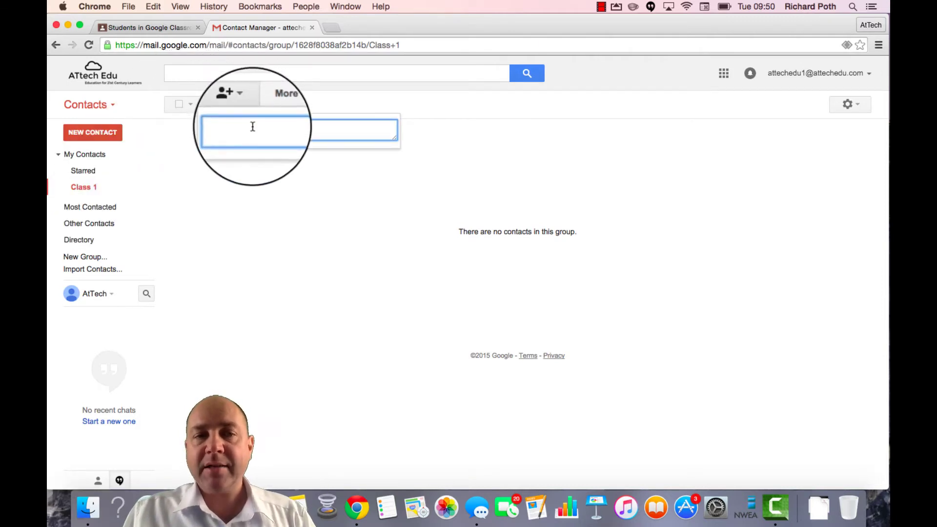
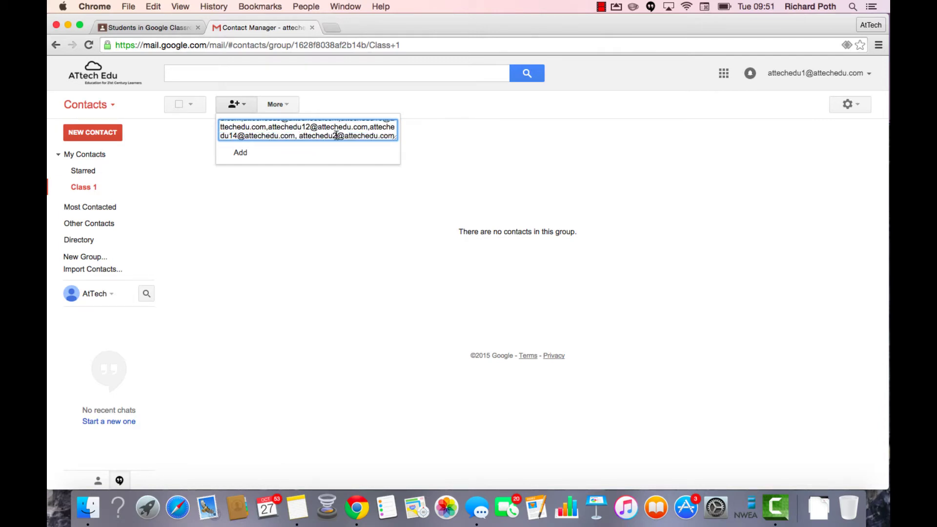
left_click(240, 152)
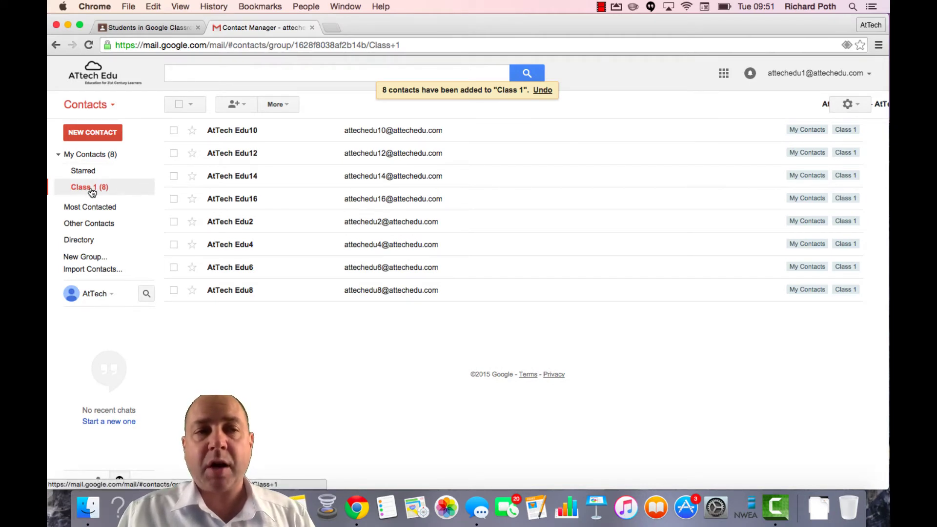
Step: Return to Classroom and reopen the student invitation list so it loads new contacts
left_click(152, 28)
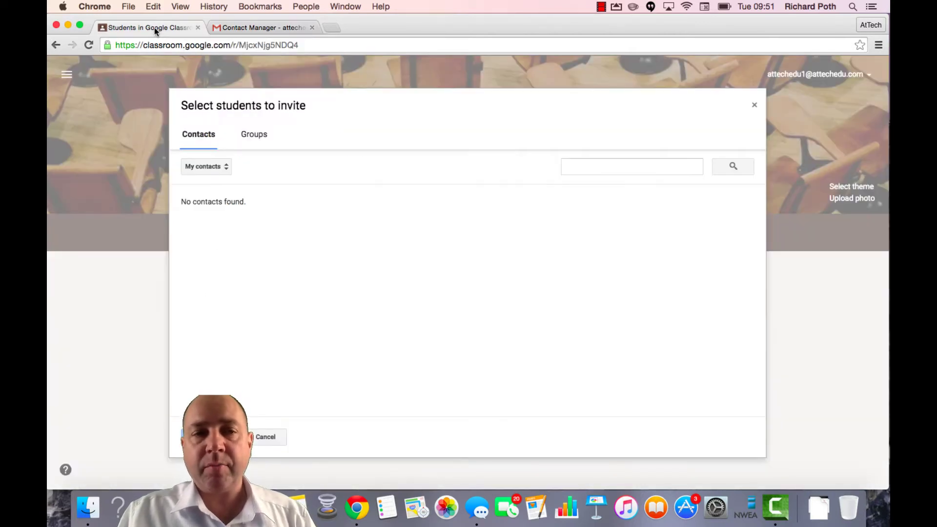
left_click(756, 107)
left_click(258, 281)
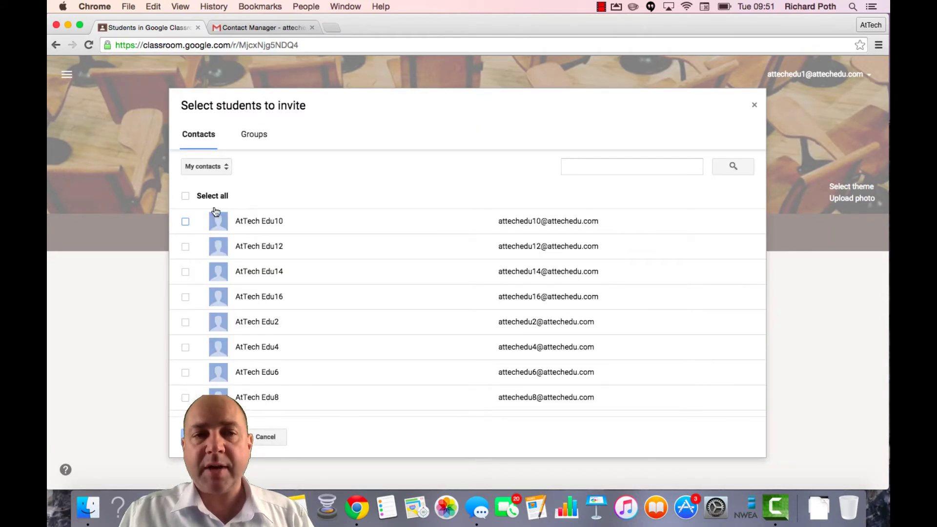
Step: Filter the invitation list to Class 1, select all contacts and invite them
left_click(225, 167)
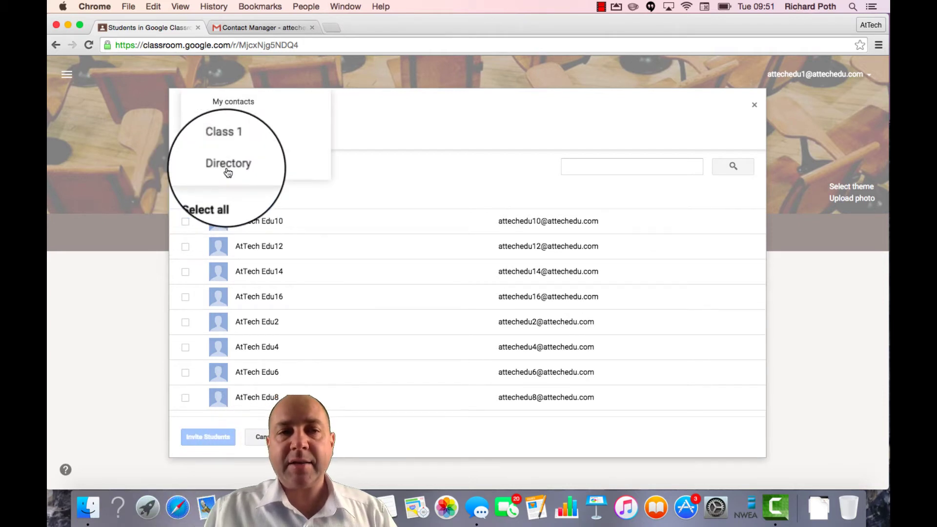
left_click(236, 152)
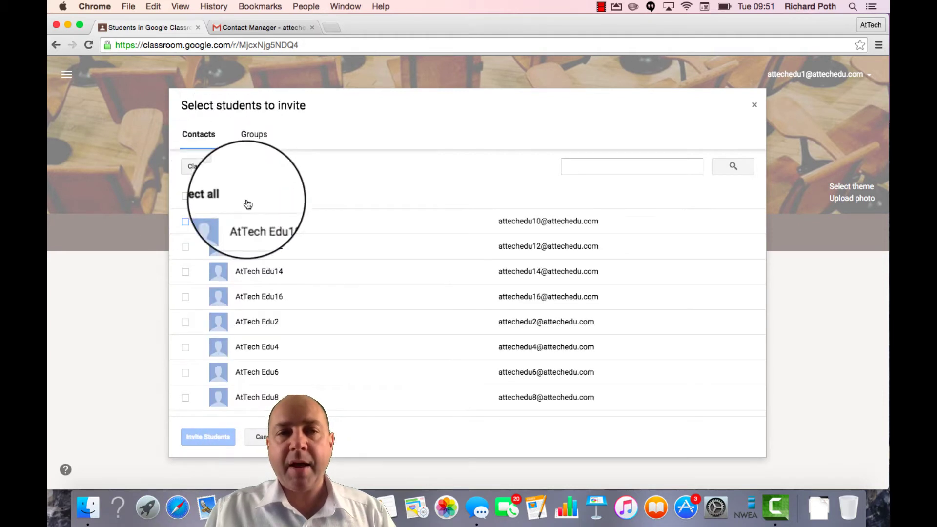
left_click(186, 195)
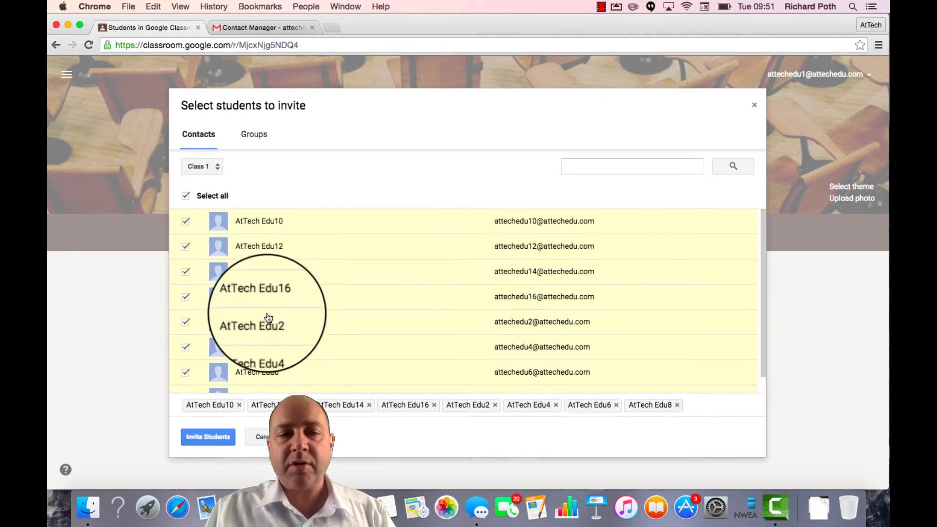
left_click(205, 436)
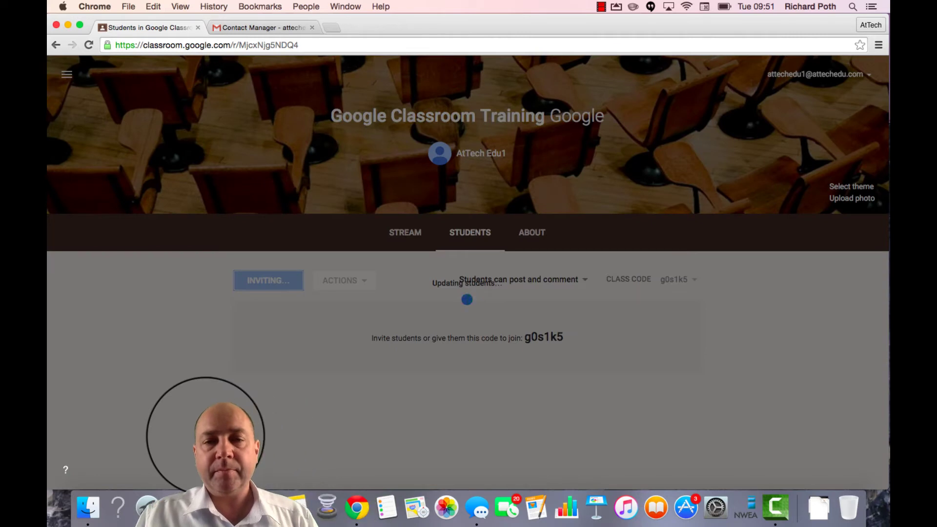
Step: Scroll through the Students list to review the eight invited students
scroll(511, 402, "down", 5)
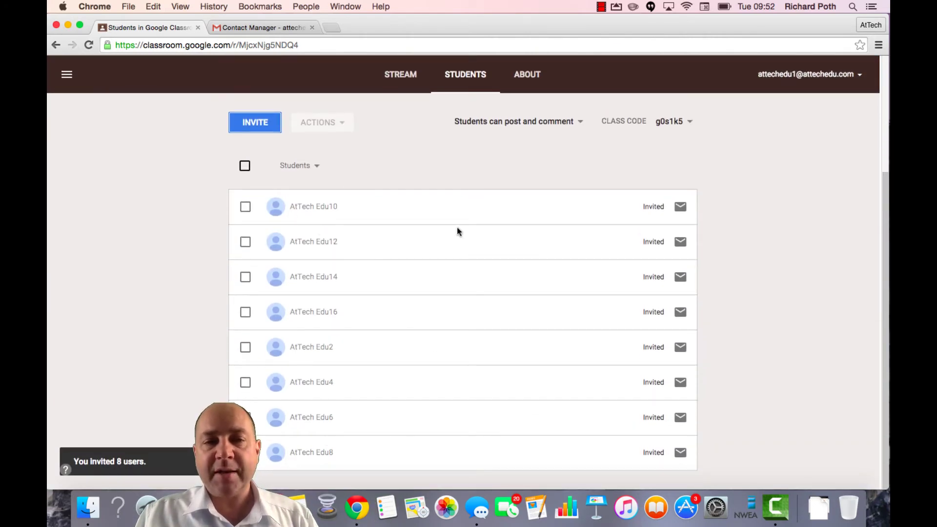
scroll(450, 418, "up", 5)
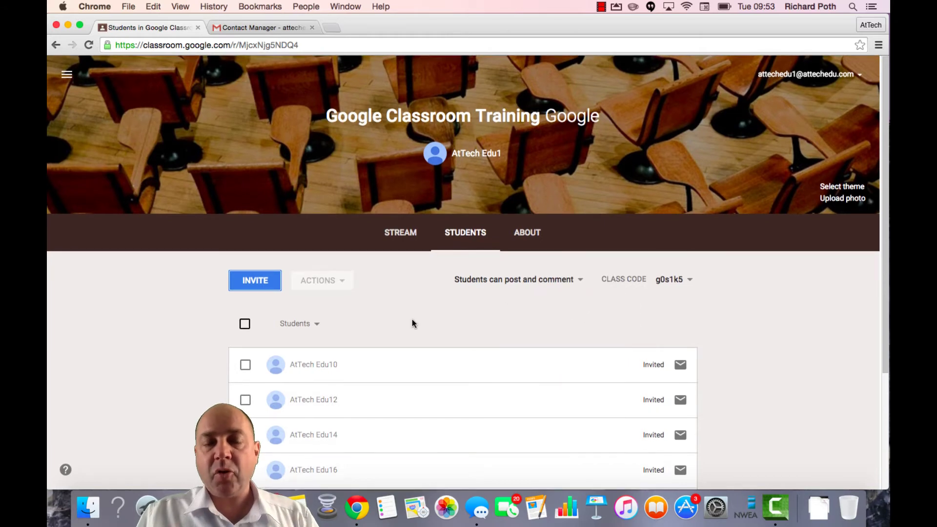
scroll(412, 323, "down", 3)
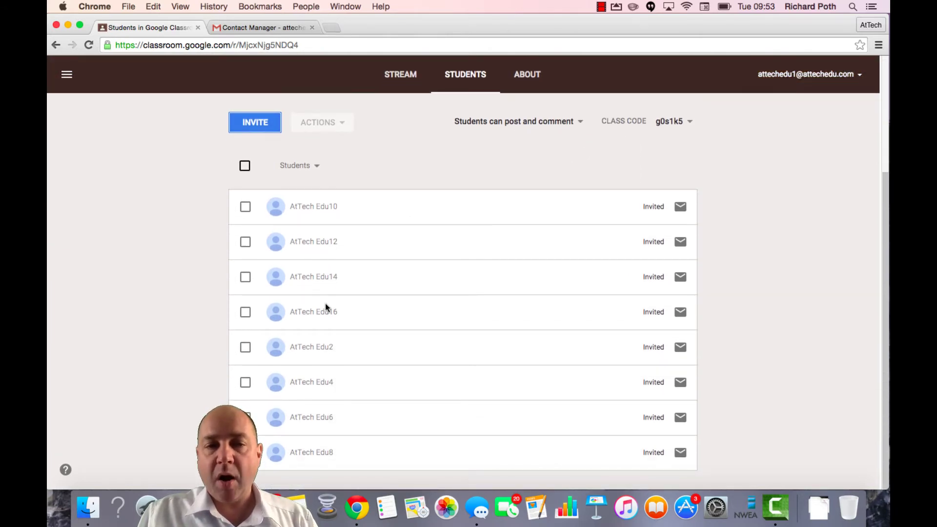
scroll(539, 227, "up", 3)
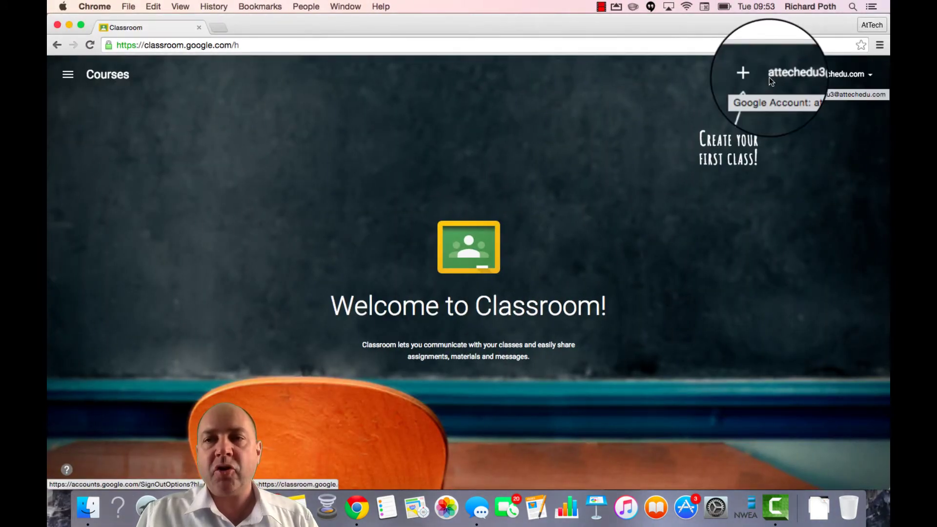
left_click(752, 75)
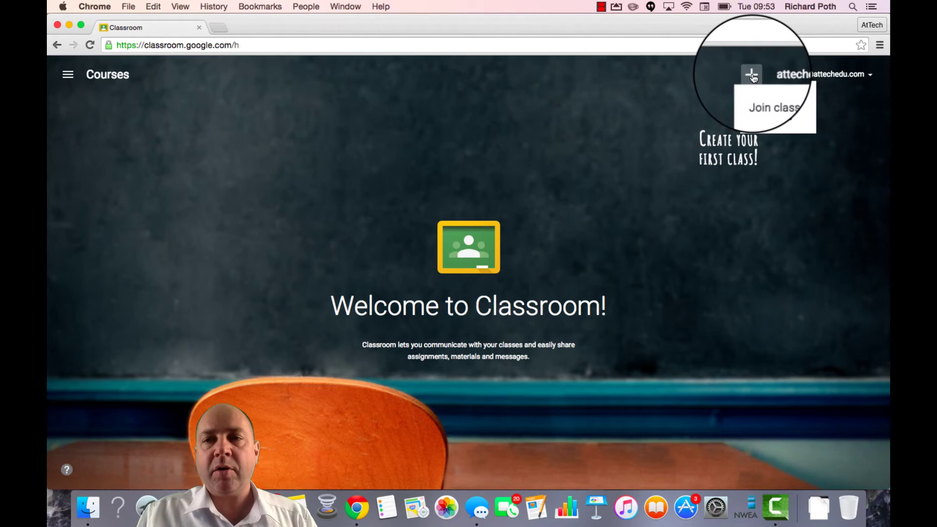
left_click(774, 95)
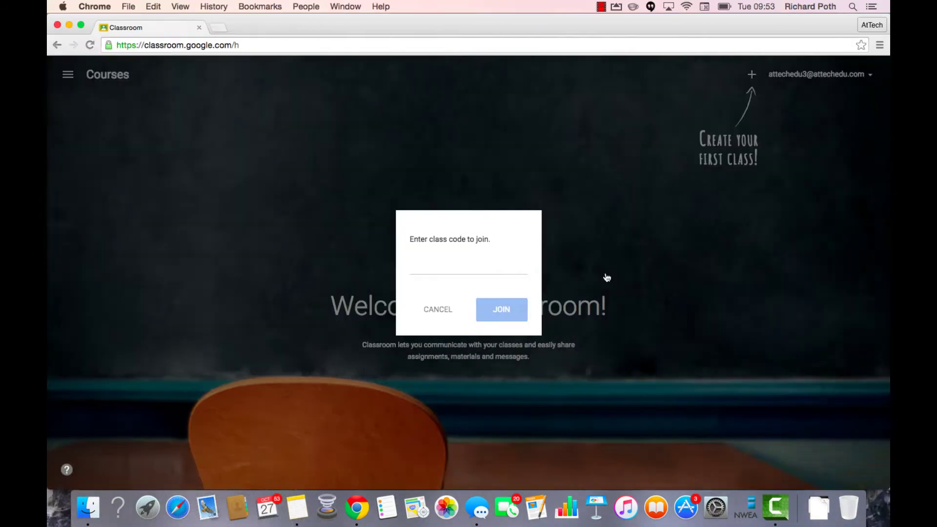
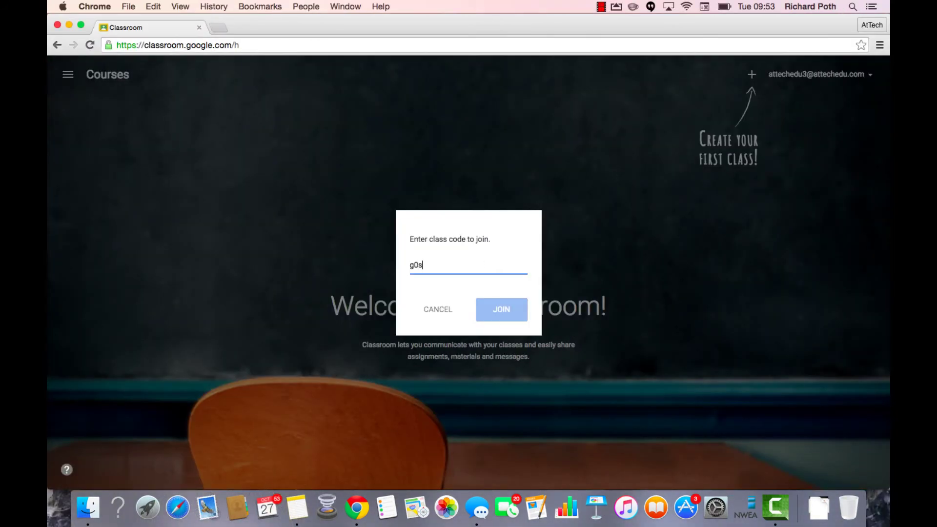
left_click(499, 311)
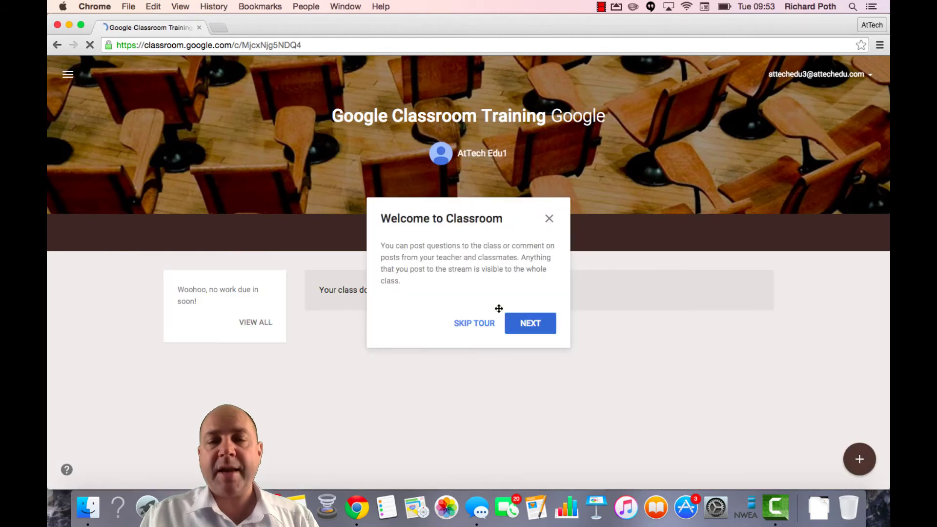
left_click(476, 324)
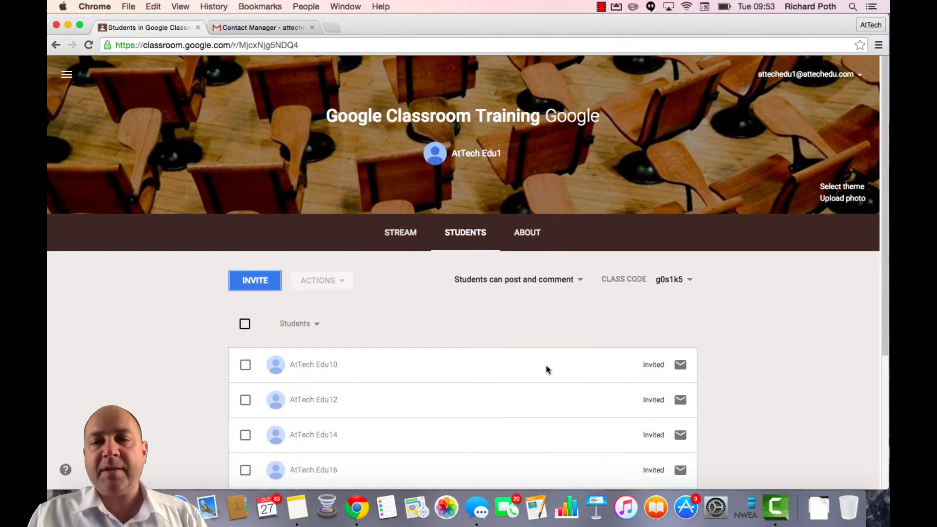
Step: Reload the teacher's Students page to show the joined student, then view Classmates as the student
scroll(548, 370, "down", 1)
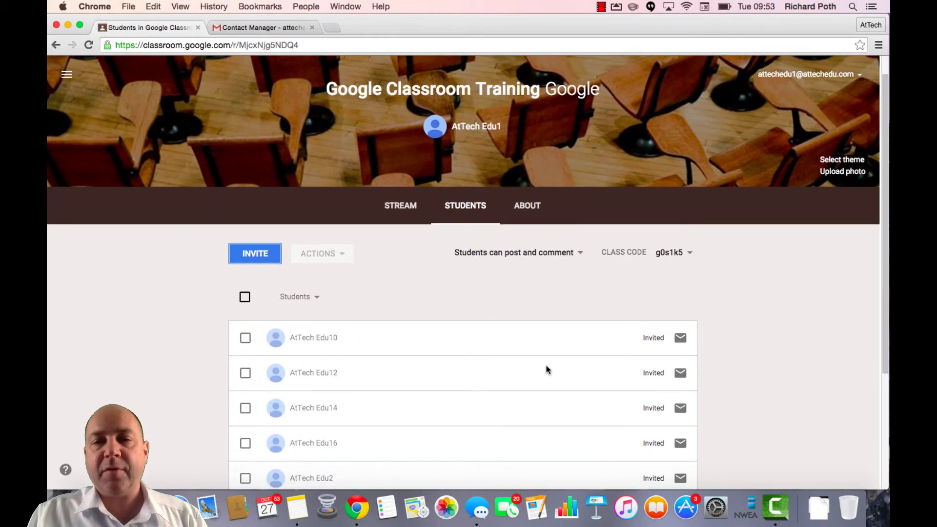
left_click(88, 45)
scroll(430, 414, "down", 3)
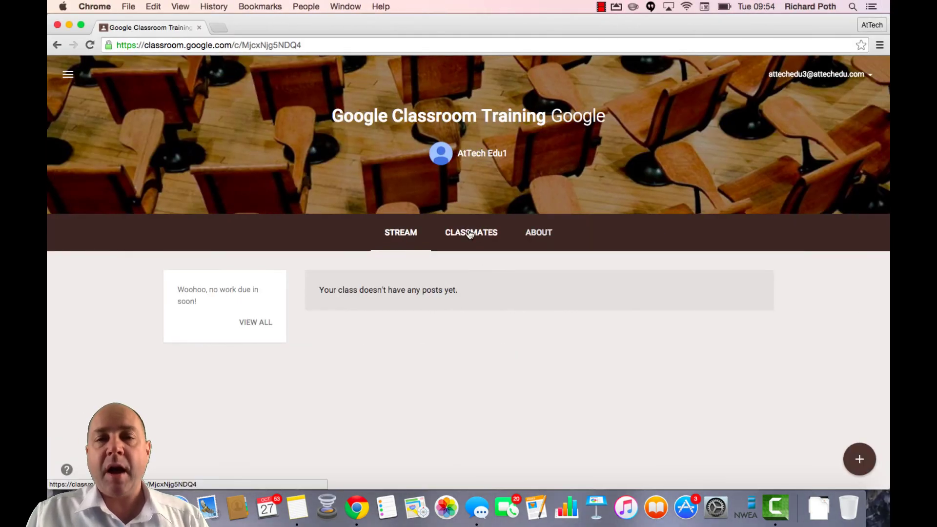
left_click(470, 235)
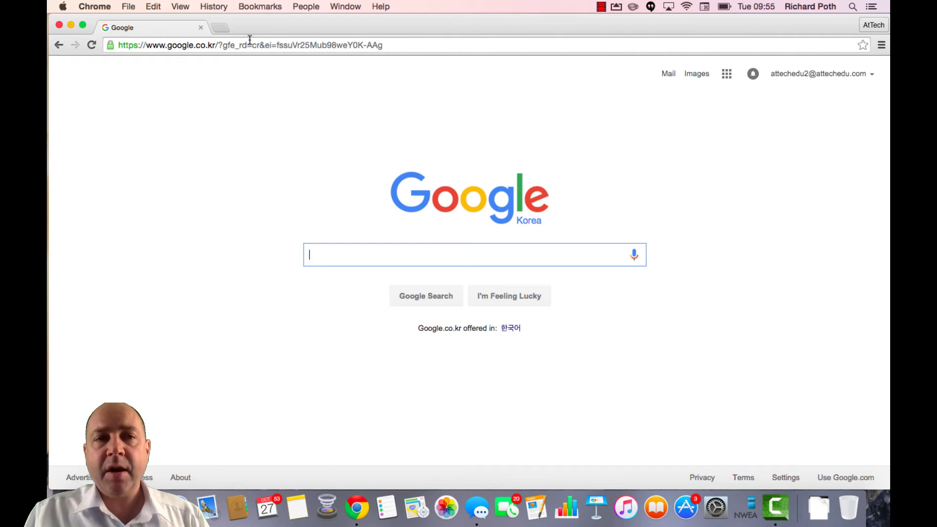
Step: Search Google for 'google classroom' and open the Google Classroom result
type("google classroom")
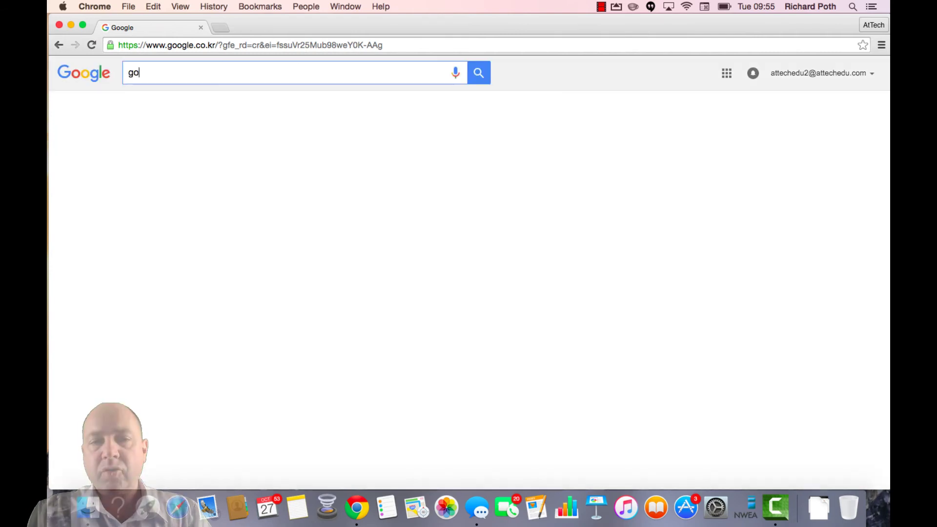
key("Return")
left_click(195, 161)
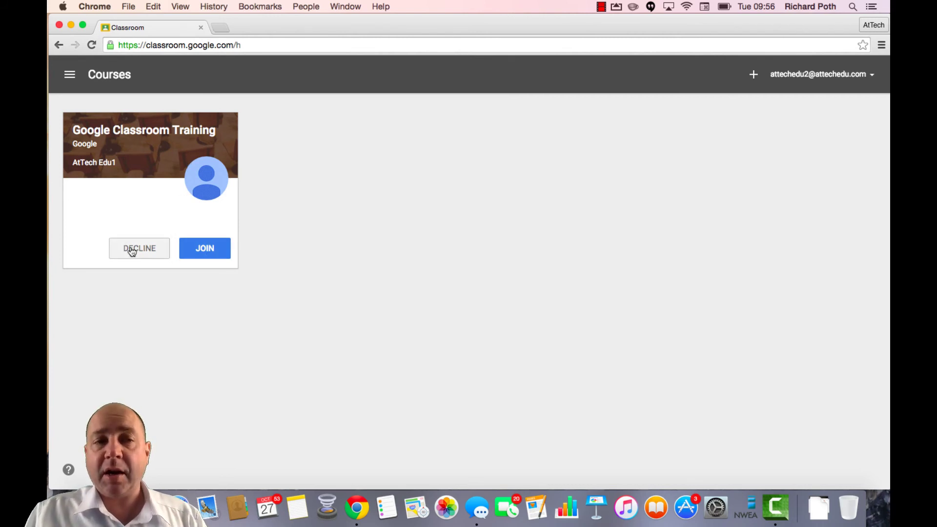
Step: Join Google Classroom Training as the student and check the classmates list showing two joined students
left_click(205, 250)
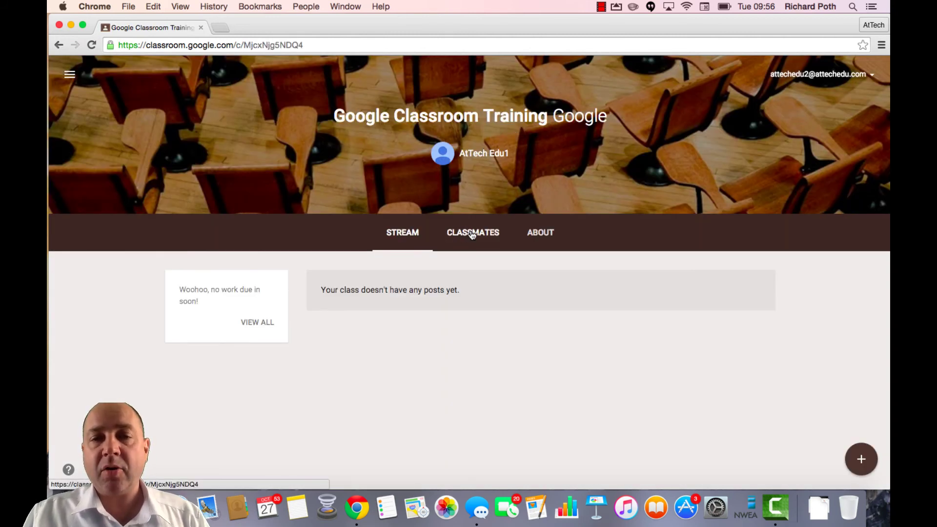
left_click(472, 234)
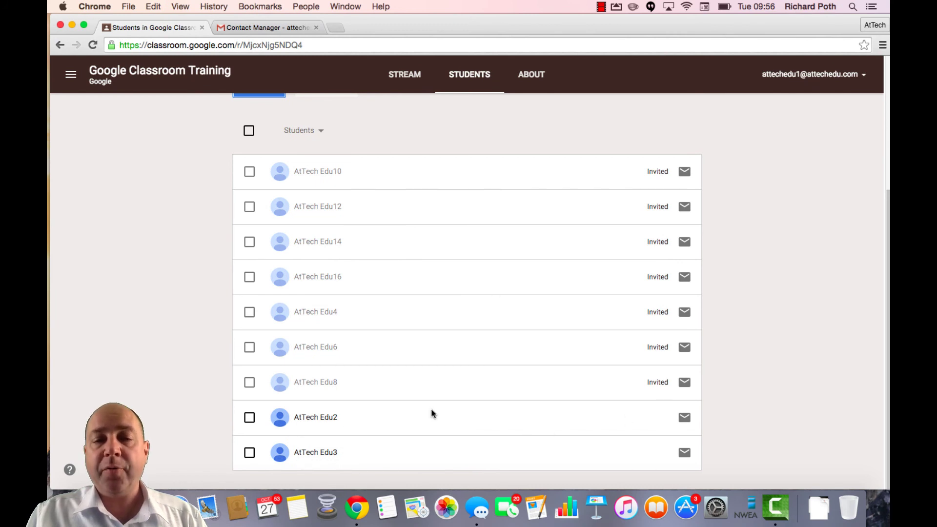
scroll(467, 423, "up", 5)
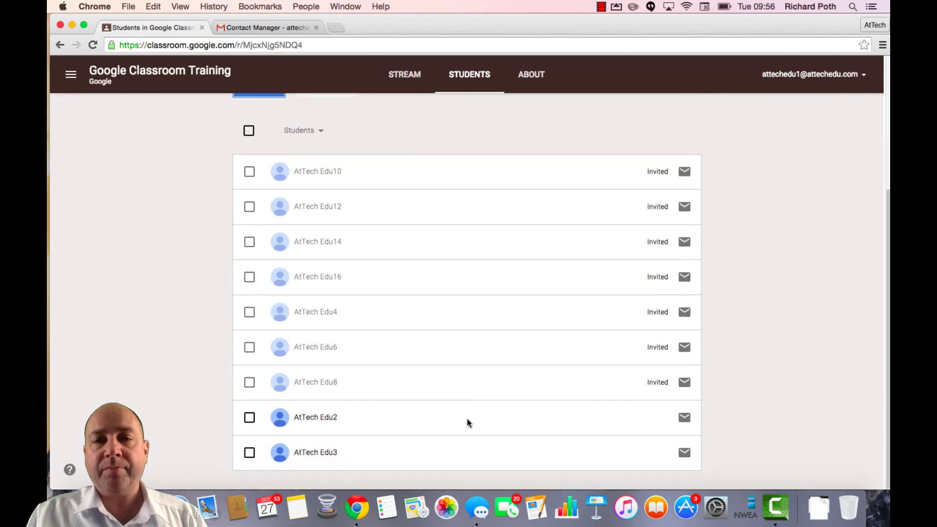